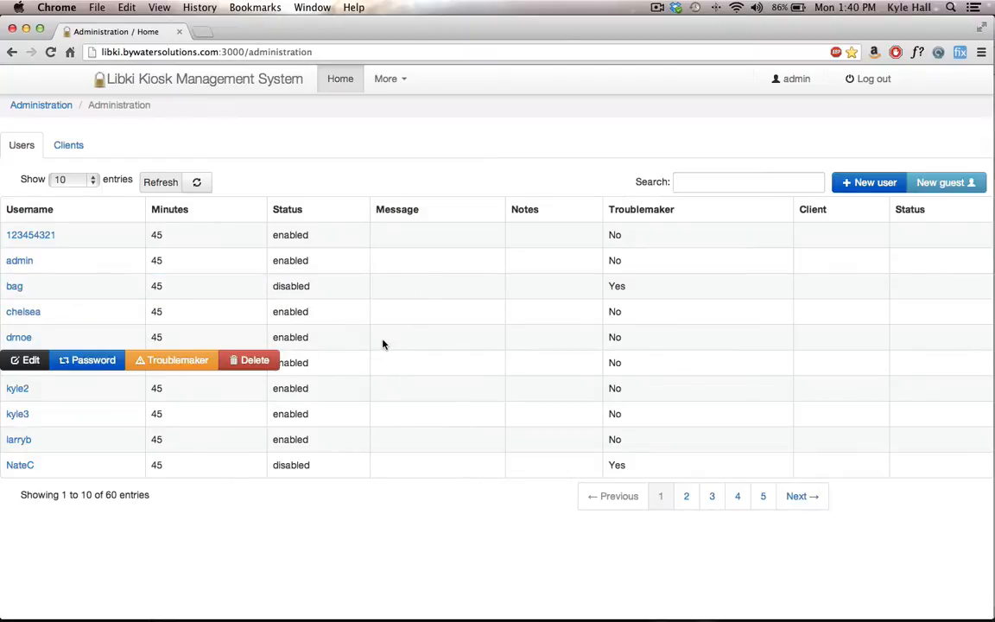
# Step: View the list of registered clients and the actions available for Libki Client, and return to the user list
pyautogui.click(68, 144)
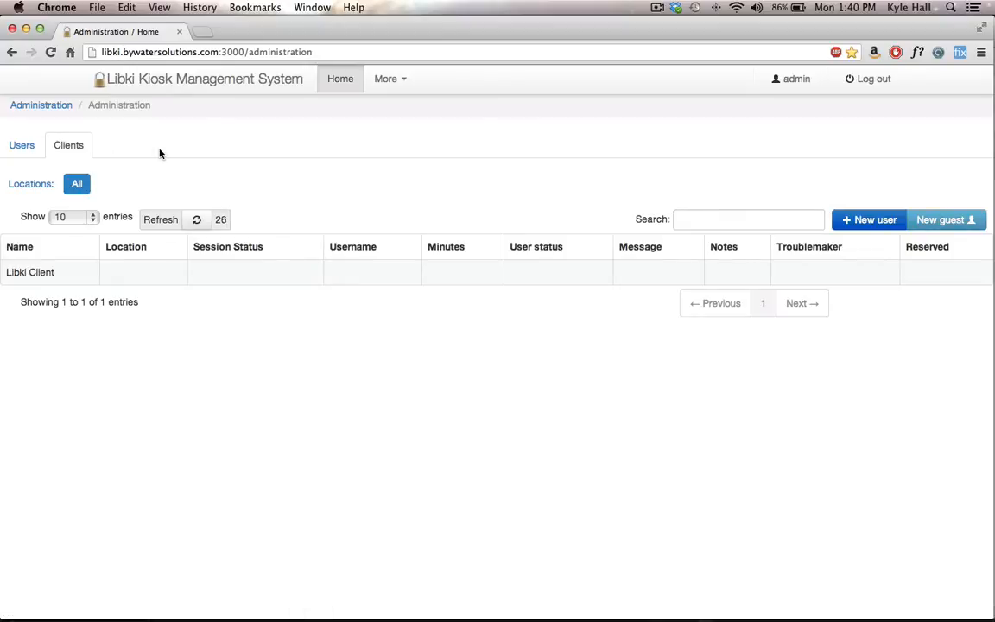
pyautogui.moveTo(213, 276)
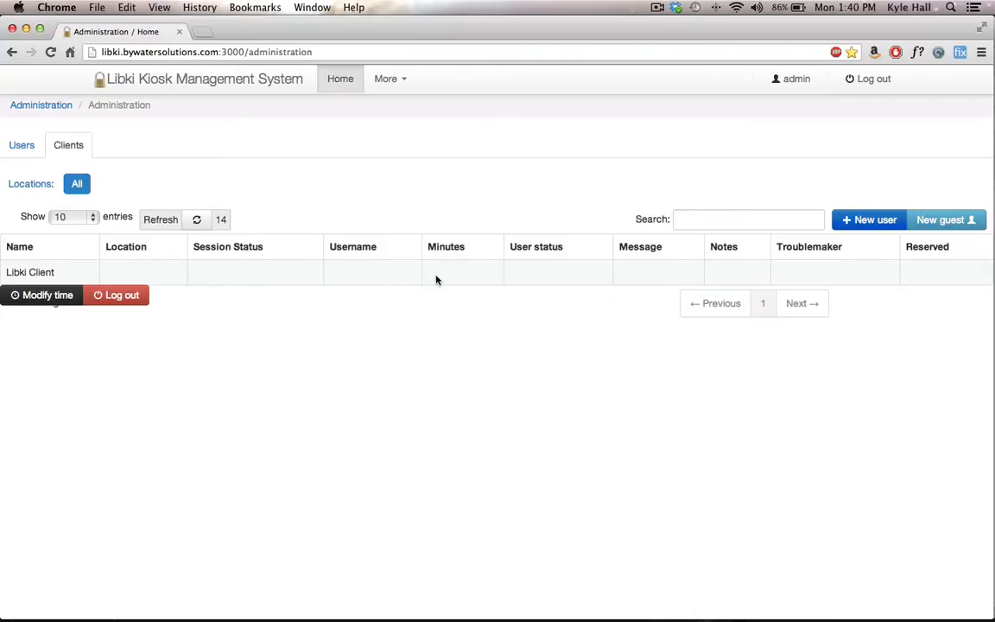
pyautogui.click(19, 145)
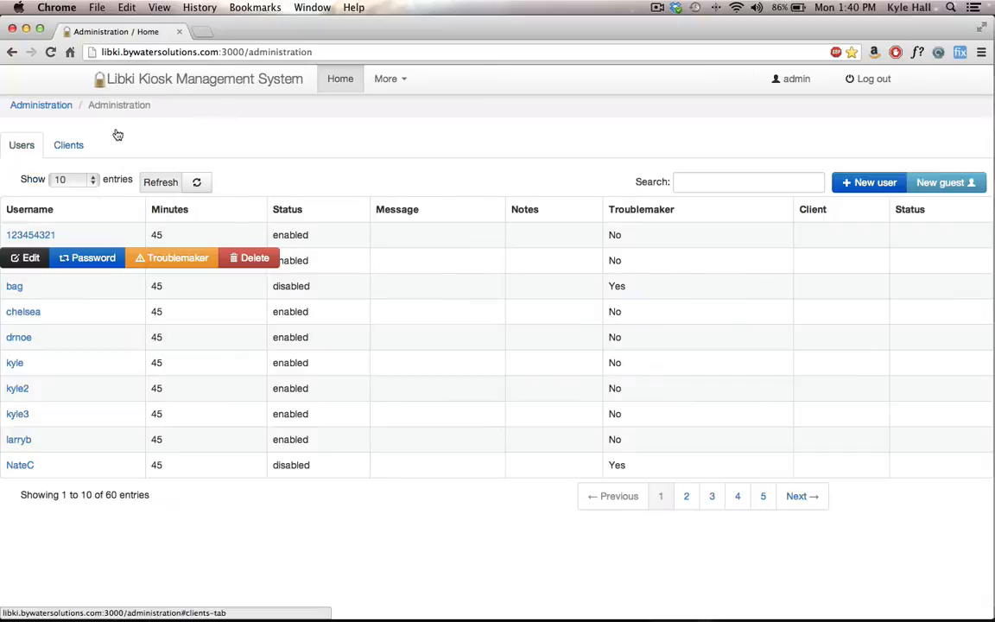
# Step: Create a new user named test_user, entering and confirming the account password and keeping the default minutes
pyautogui.click(850, 181)
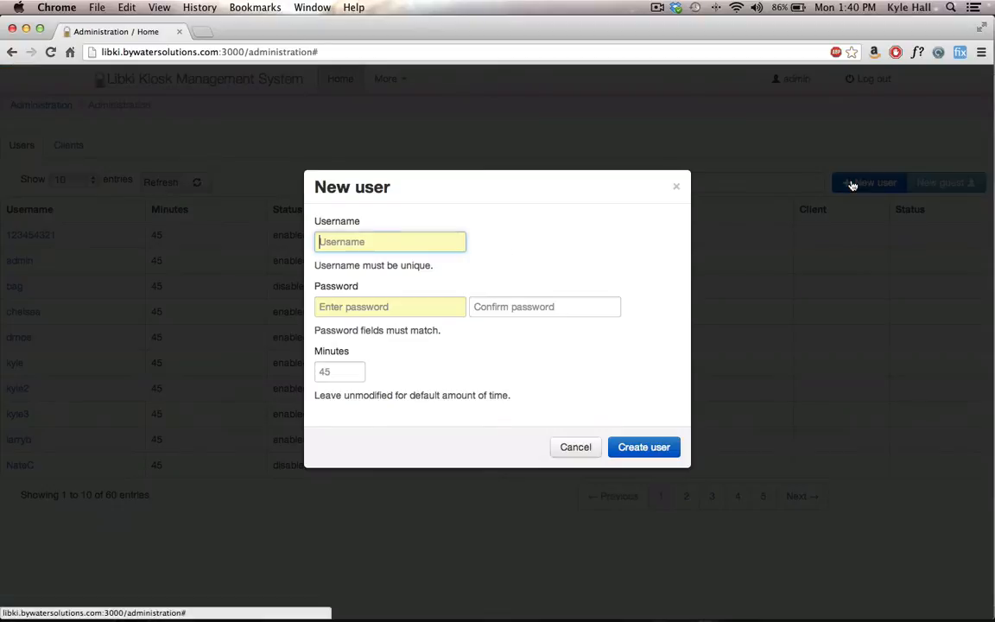
pyautogui.write('test')
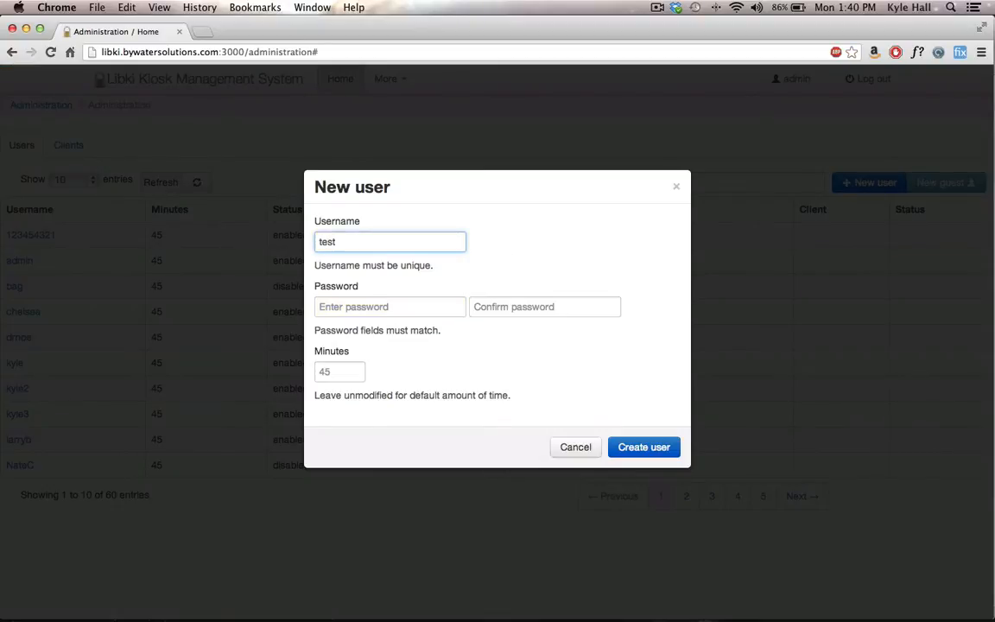
pyautogui.write('_user')
pyautogui.press('Tab')
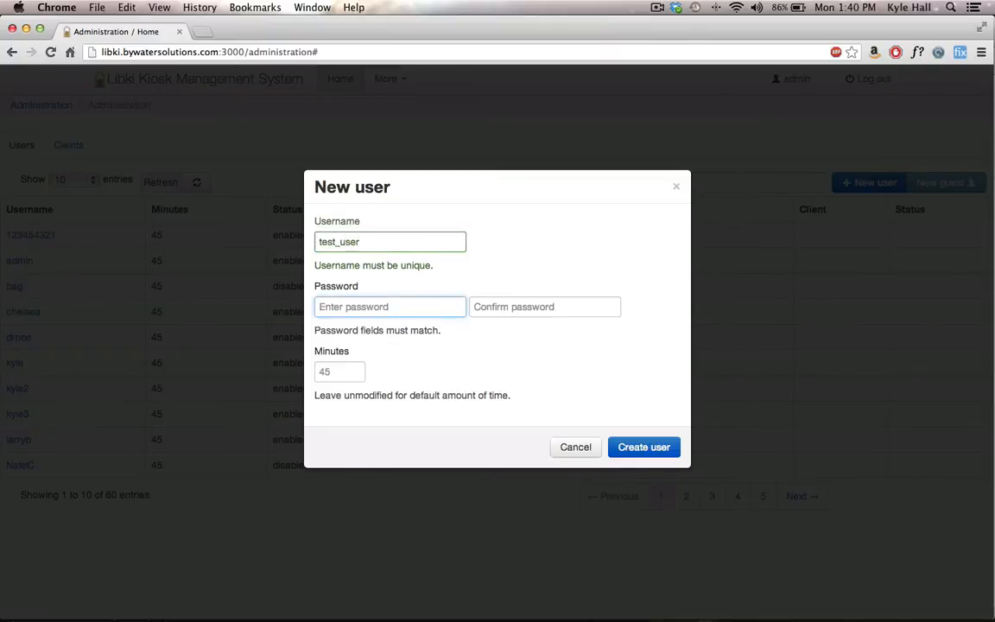
pyautogui.write('•••••••')
pyautogui.press('Tab')
pyautogui.write('•••')
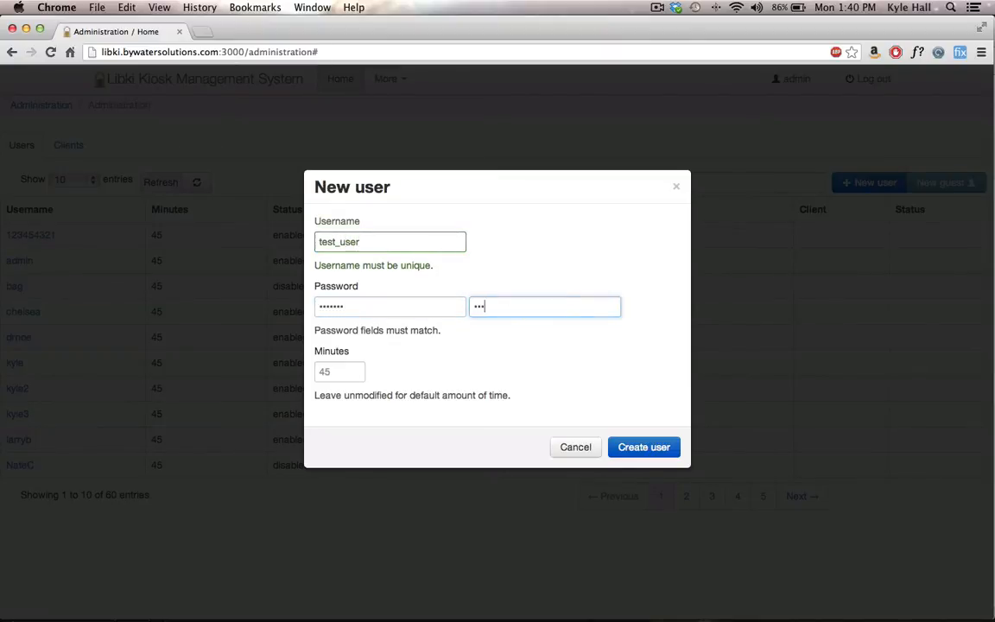
pyautogui.write('••••')
pyautogui.press('Tab')
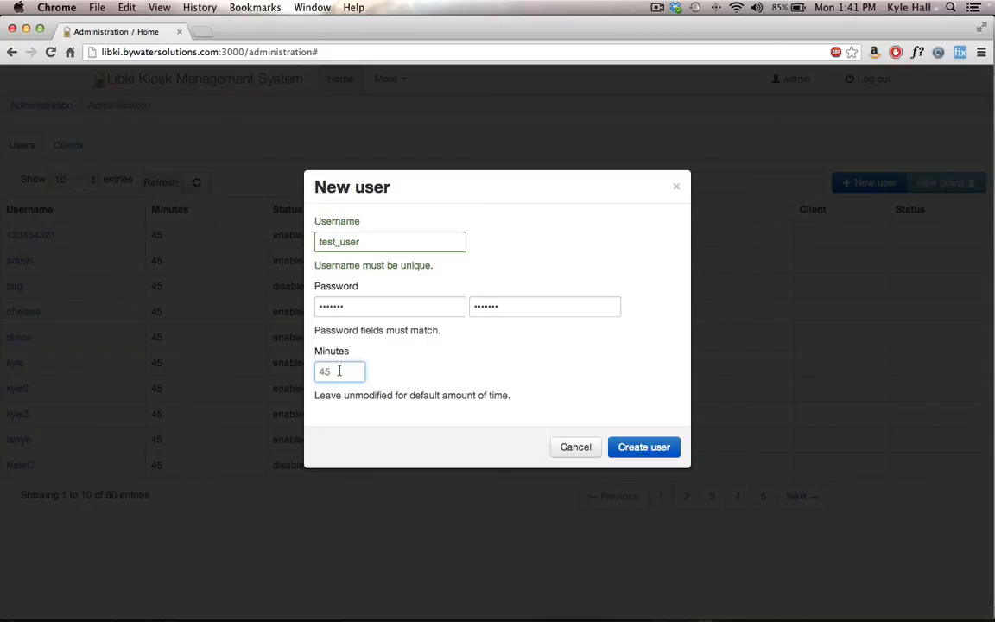
pyautogui.click(639, 448)
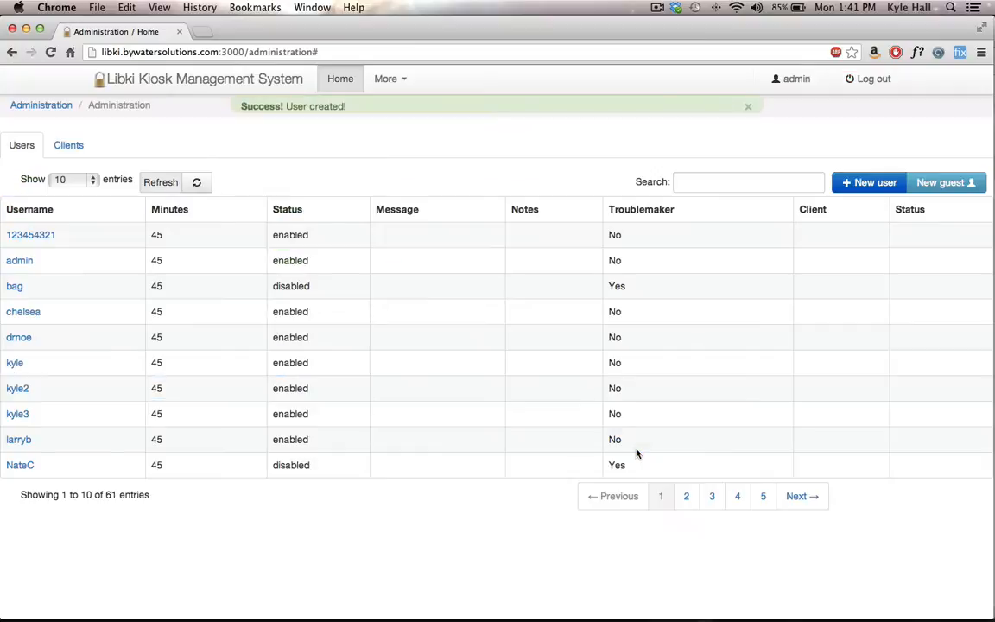
# Step: Switch to the Windows 7 virtual machine in VirtualBox and log in to the Libki kiosk as test_user with the account password
pyautogui.press('super+Tab')
pyautogui.click(510, 351)
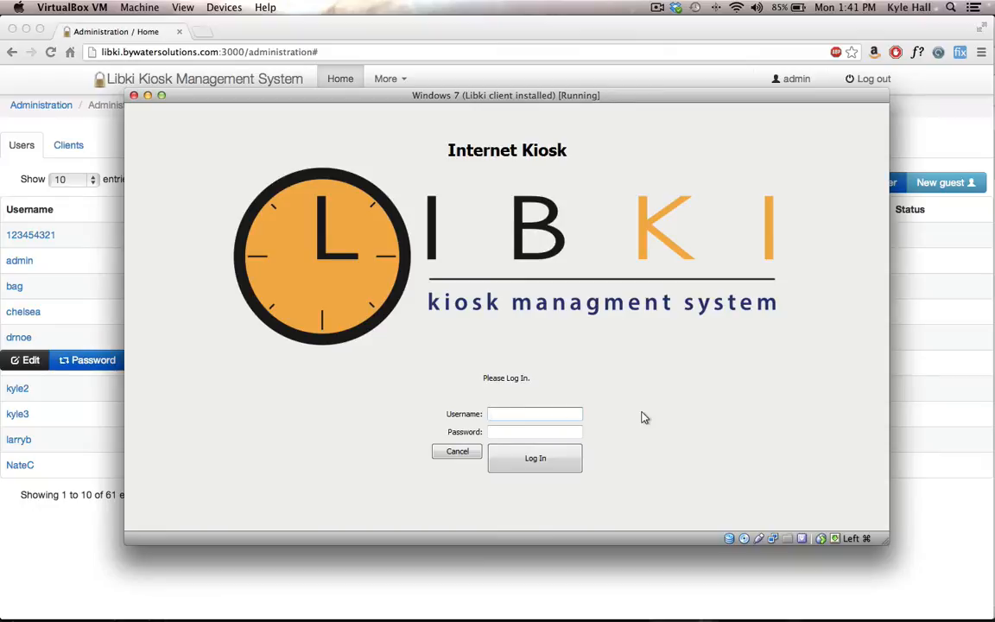
pyautogui.write('test_user')
pyautogui.press('Tab')
pyautogui.write('•••••••')
pyautogui.click(544, 461)
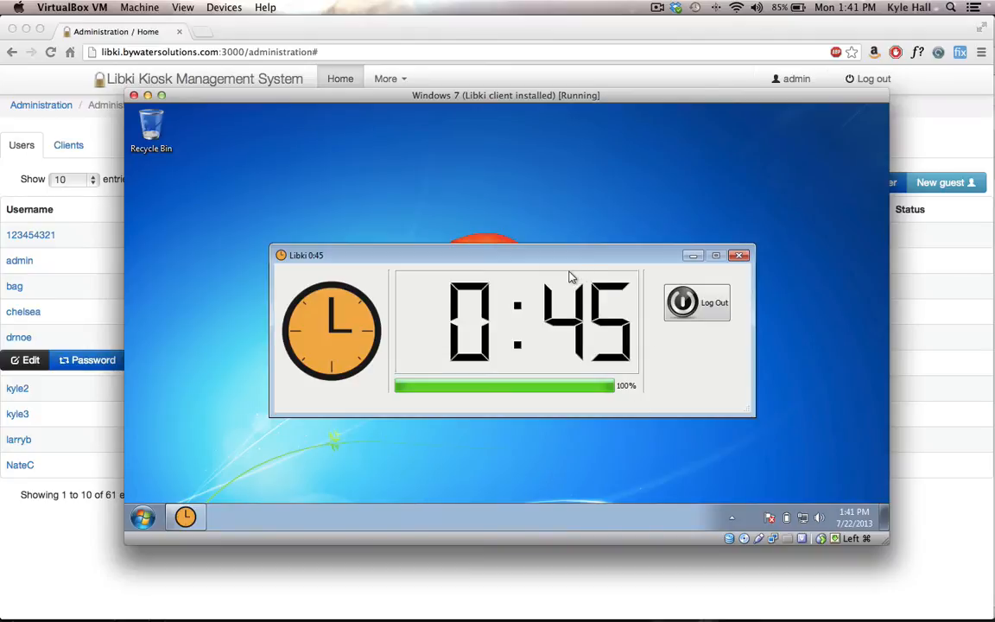
# Step: Switch back to Chrome and increase the time of test_user's session on Libki Client by 10 minutes, using +10
pyautogui.click(31, 480)
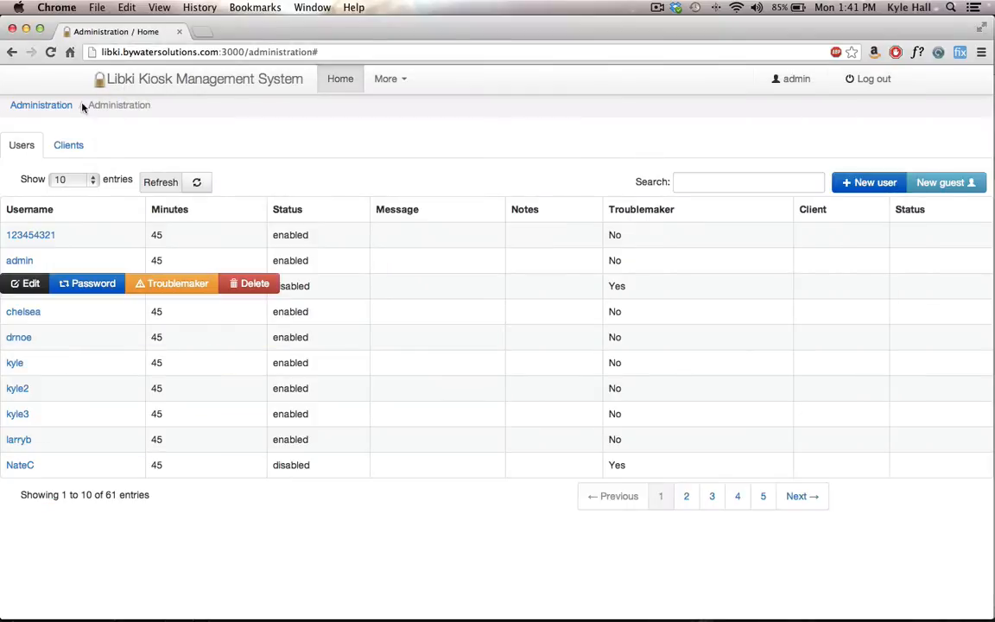
pyautogui.click(69, 147)
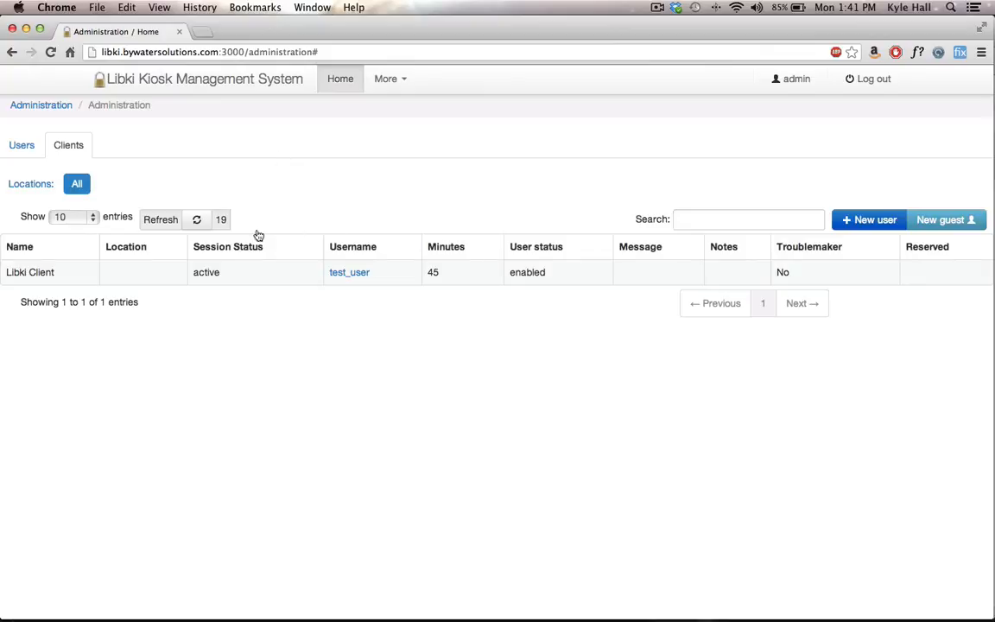
pyautogui.moveTo(169, 281)
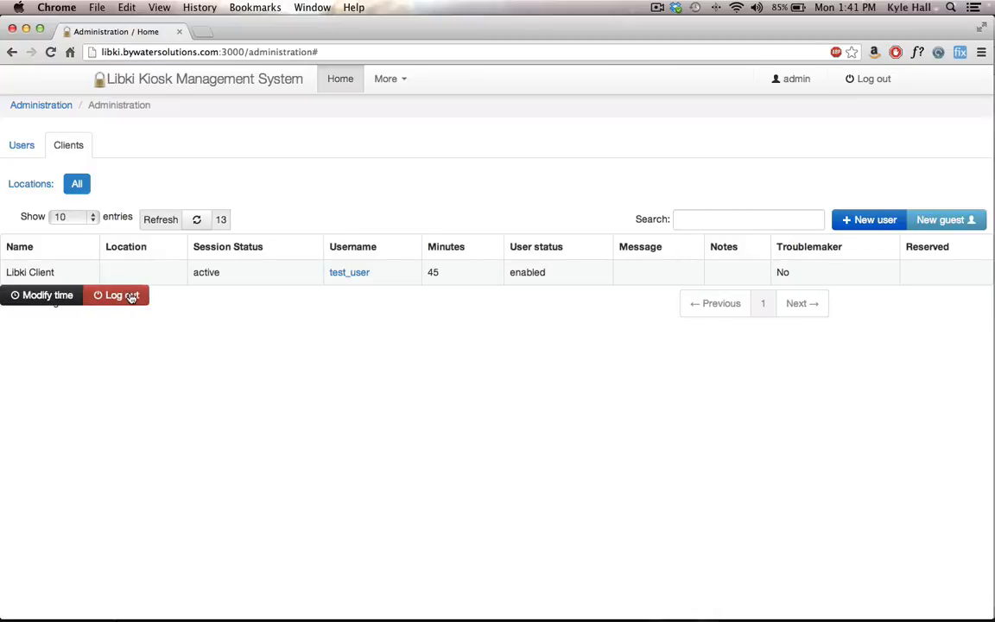
pyautogui.click(52, 295)
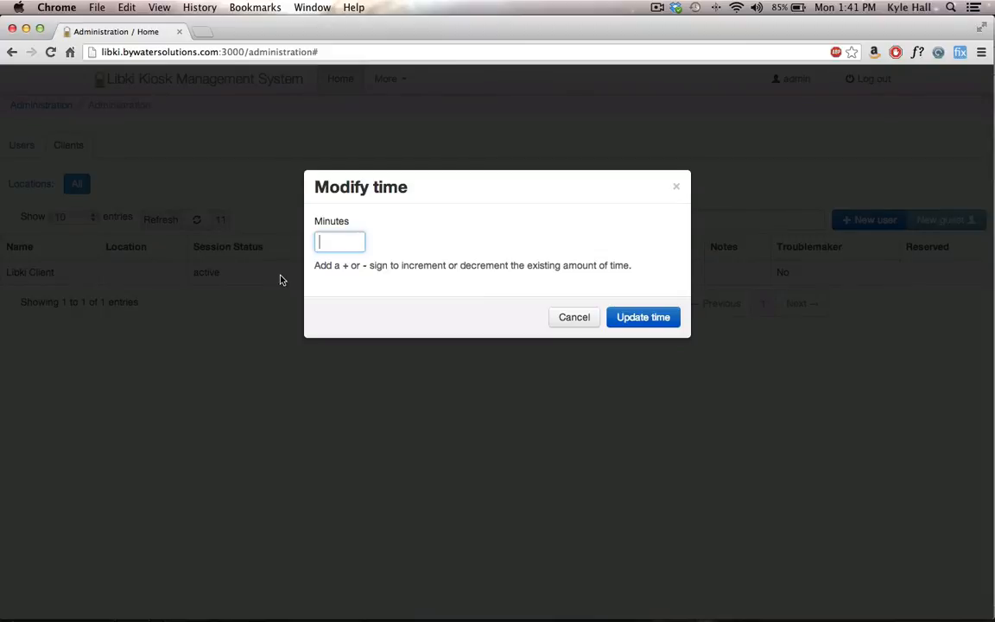
pyautogui.write('90')
pyautogui.press('BackSpace')
pyautogui.press('BackSpace')
pyautogui.write('+10')
pyautogui.click(637, 318)
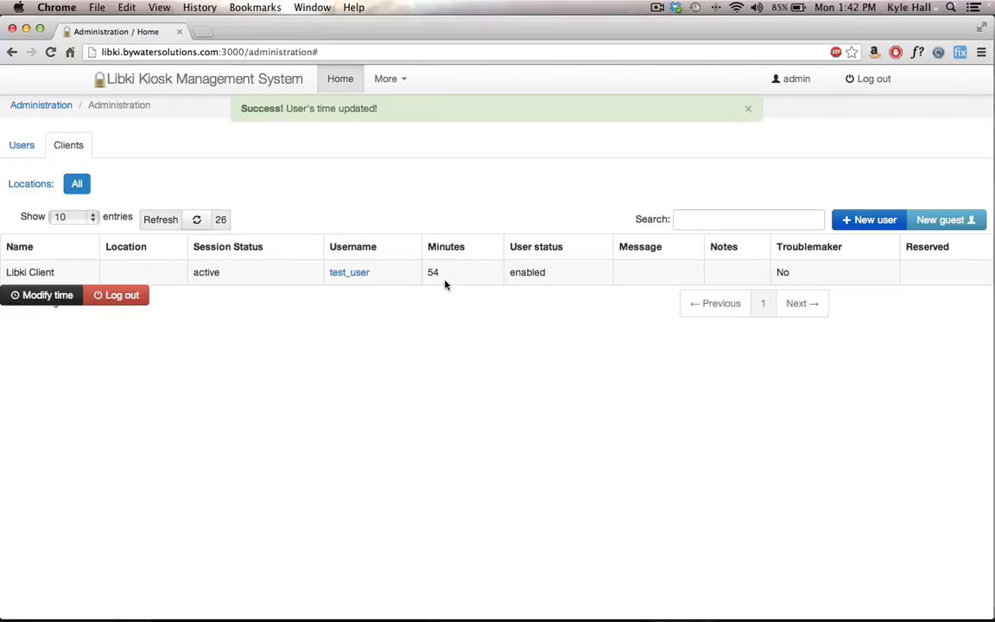
# Step: Check the kiosk timer in the VirtualBox machine and return to the user list in Chrome
pyautogui.press('super+Tab')
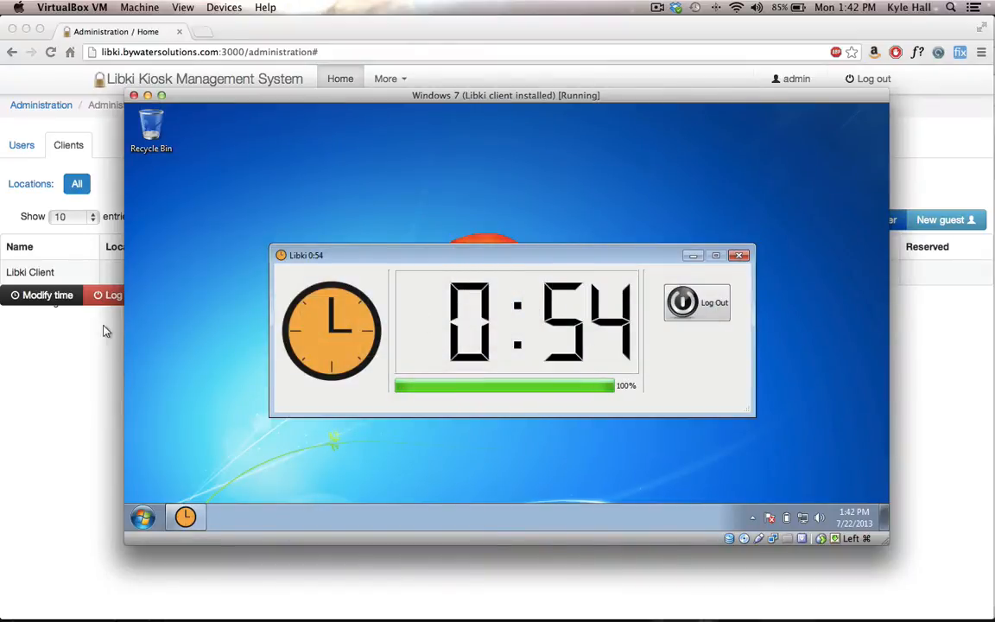
pyautogui.click(53, 352)
pyautogui.click(22, 145)
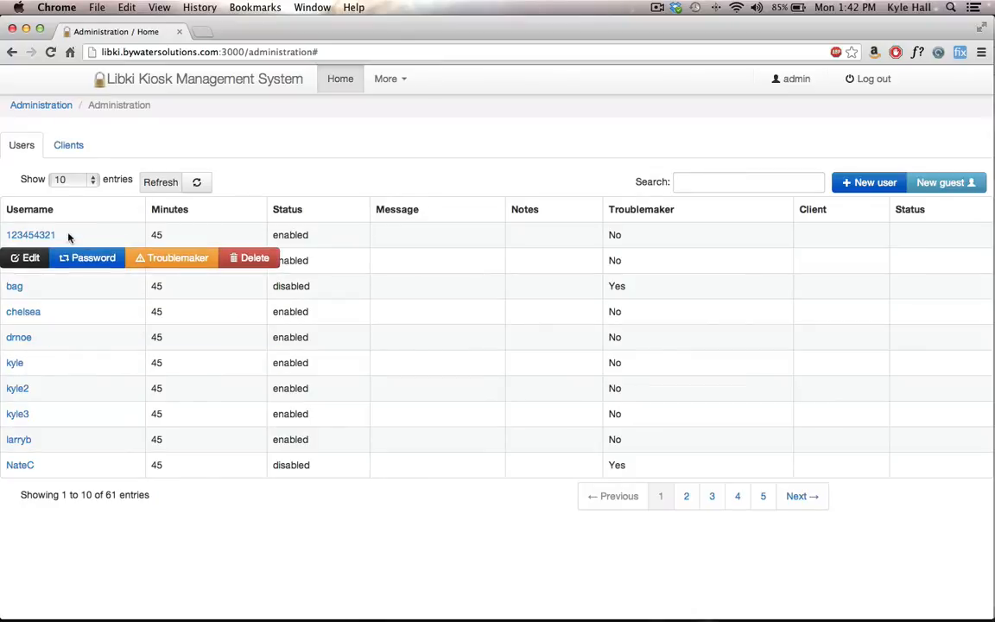
# Step: Examine the editable details, status options and roles of the first listed user, and close without saving
pyautogui.click(31, 258)
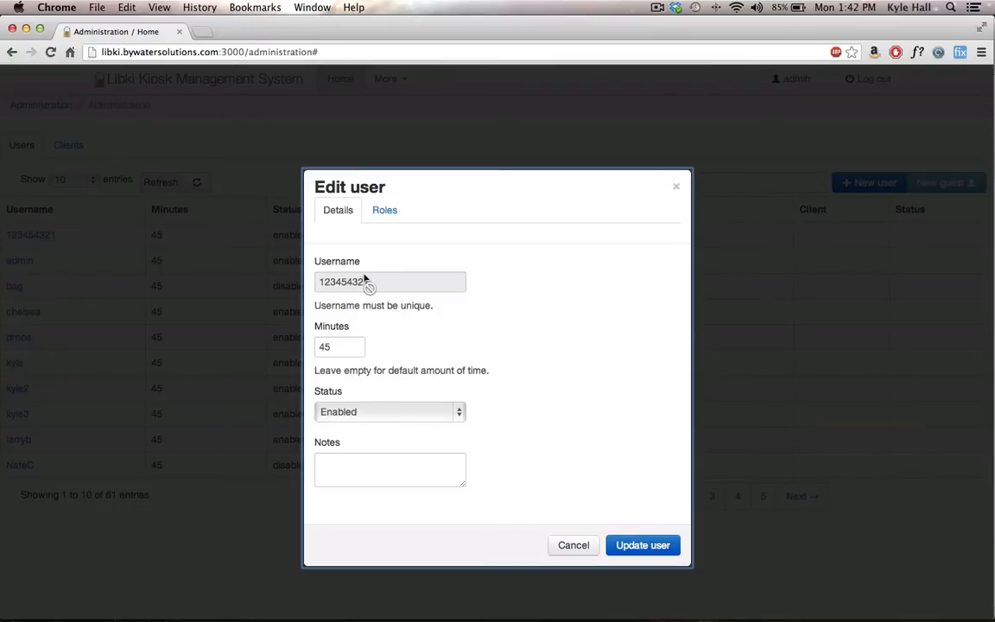
pyautogui.click(446, 411)
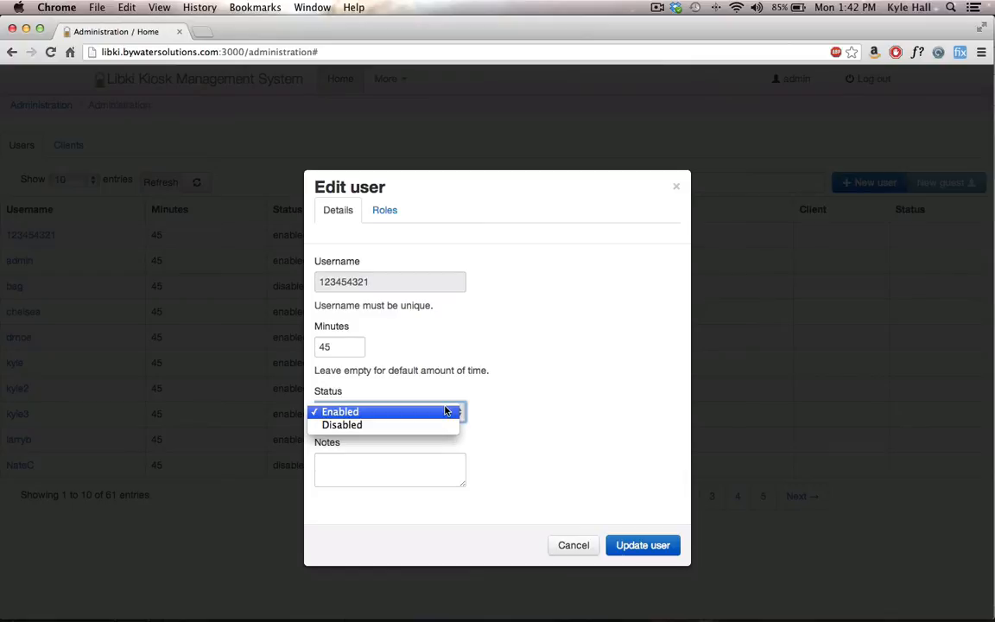
pyautogui.click(447, 411)
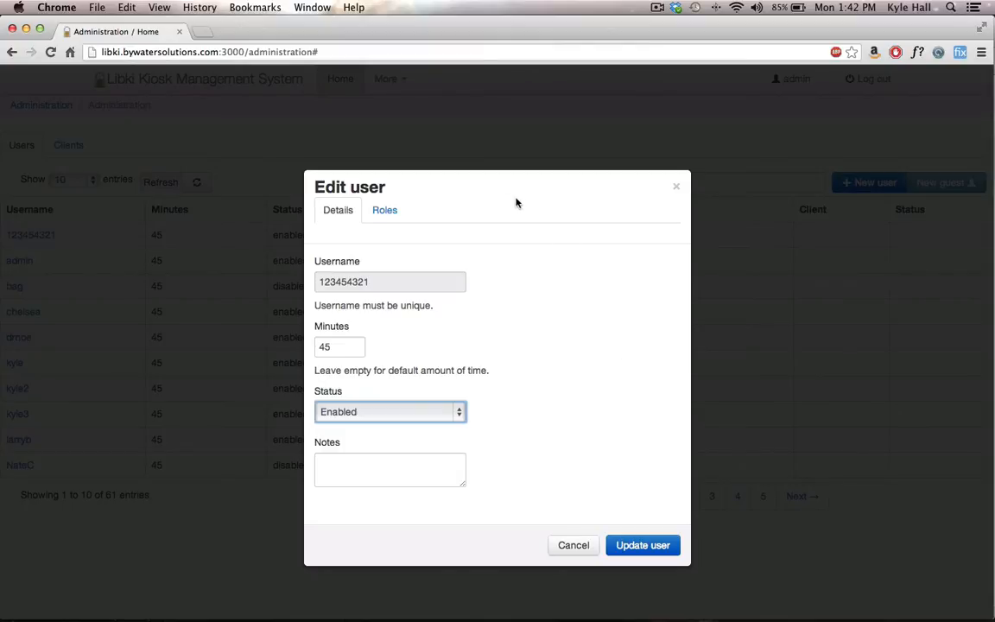
pyautogui.click(376, 209)
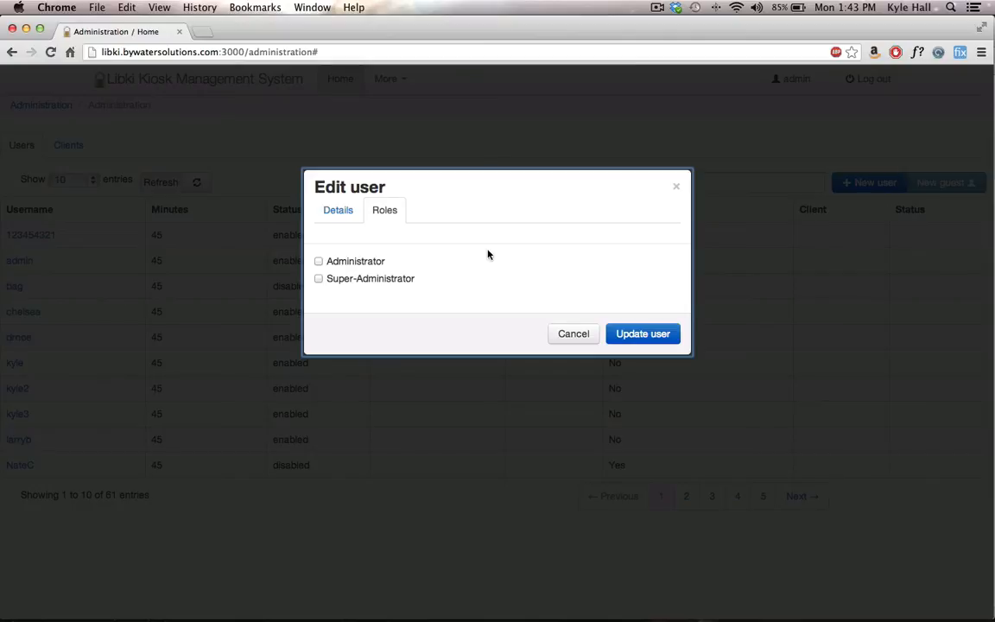
pyautogui.click(578, 334)
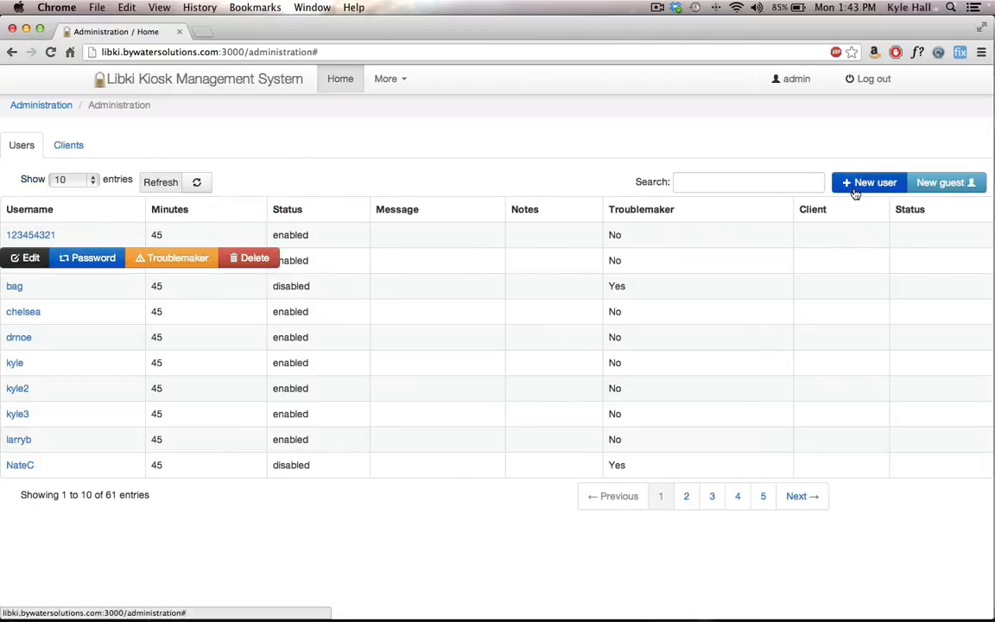
# Step: Create a new guest user and dismiss the generated login details
pyautogui.click(941, 184)
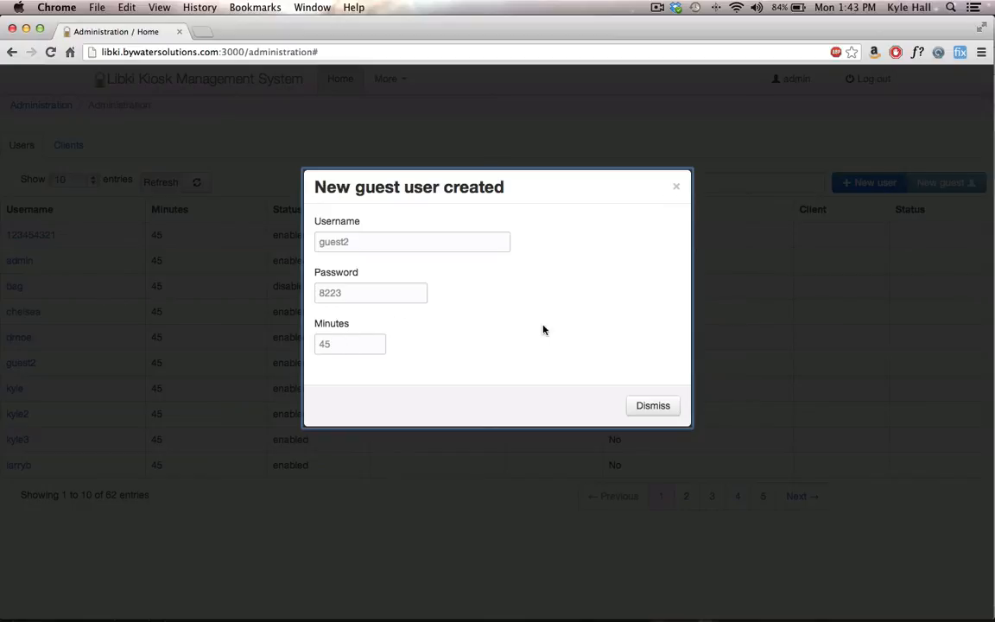
pyautogui.click(654, 406)
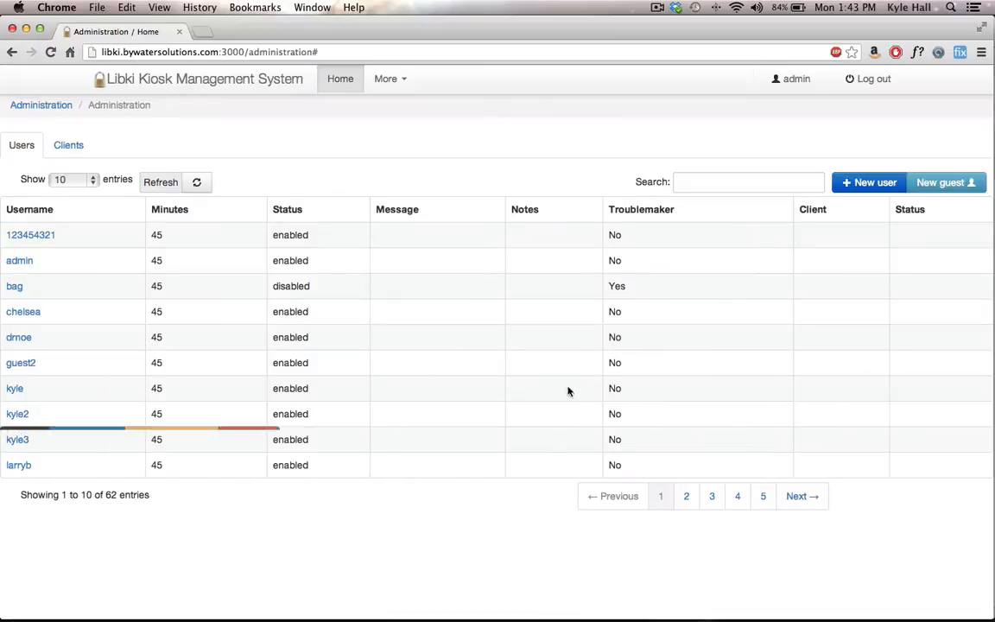
# Step: Review the system settings for time allowance, client behavior, reservations and third-party integration
pyautogui.click(397, 84)
pyautogui.click(401, 144)
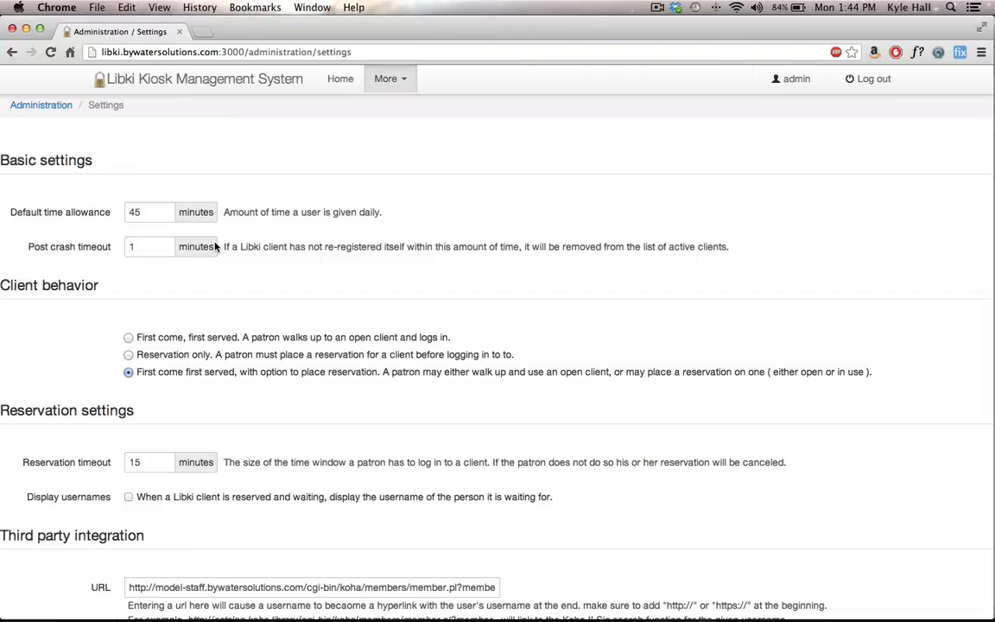
pyautogui.scroll(-3, 399, 308)
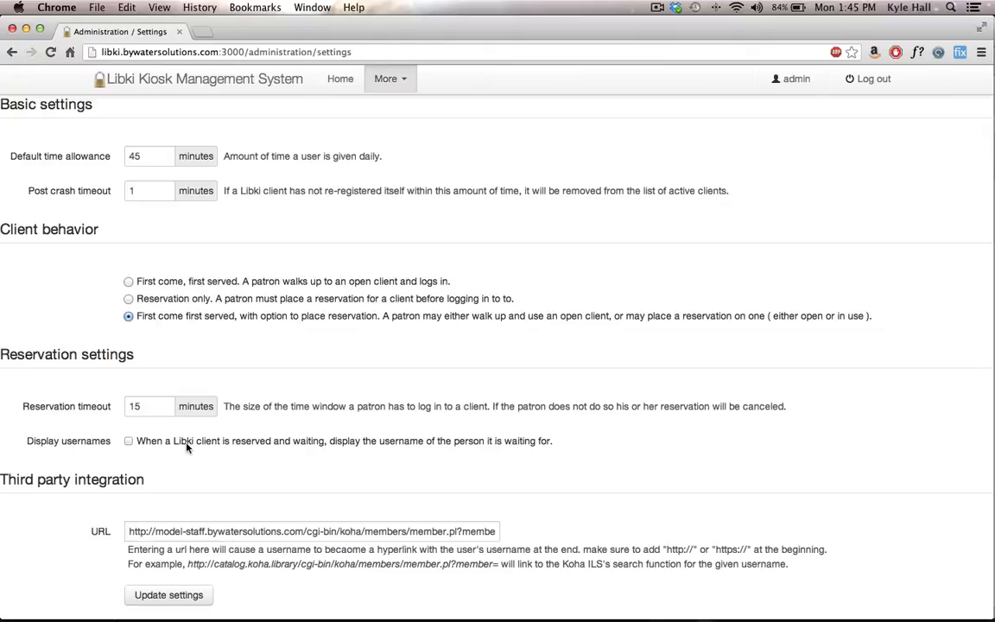
pyautogui.scroll(-1, 85, 466)
# Step: Review the login history and the daily usage statistics by location, and return to the administration home page
pyautogui.click(389, 79)
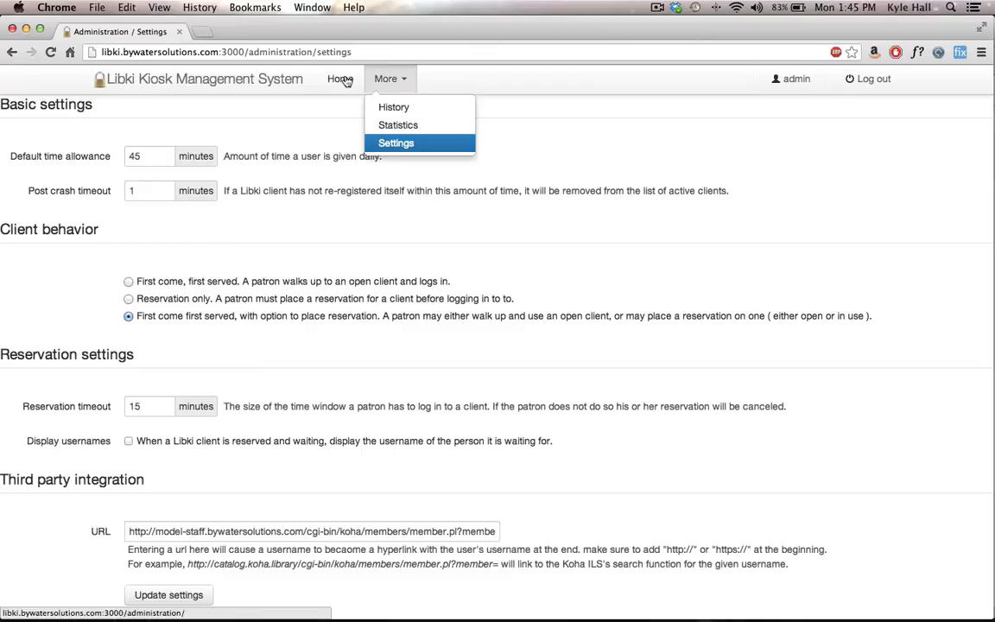
pyautogui.click(400, 108)
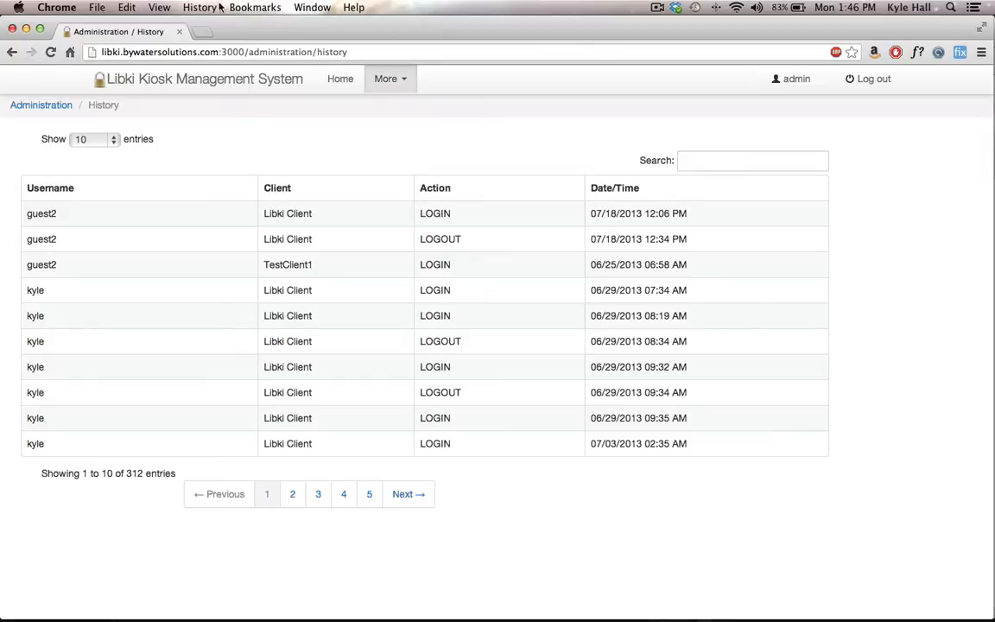
pyautogui.click(373, 79)
pyautogui.click(414, 126)
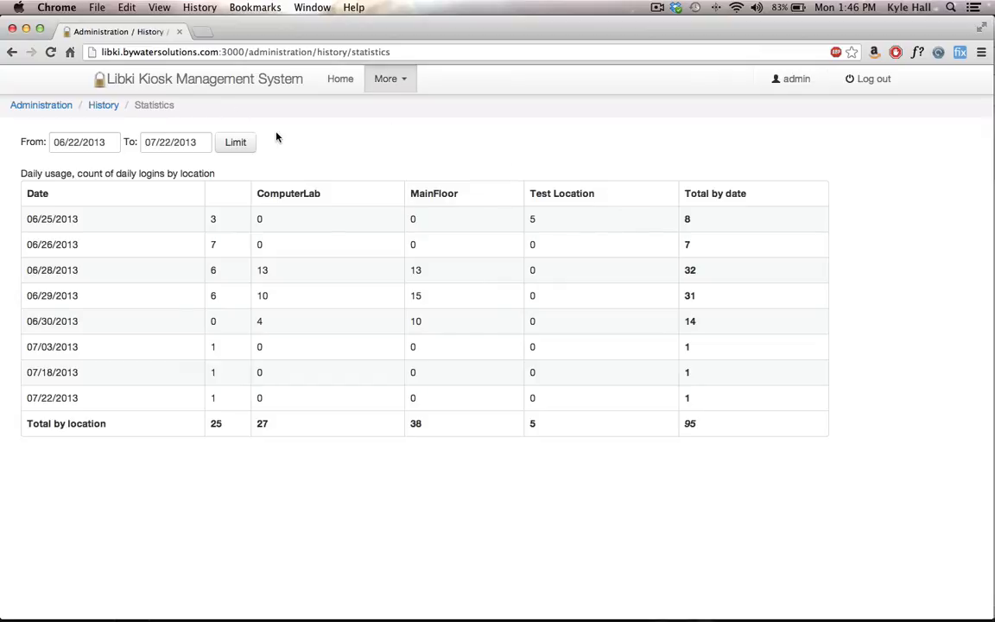
pyautogui.click(342, 83)
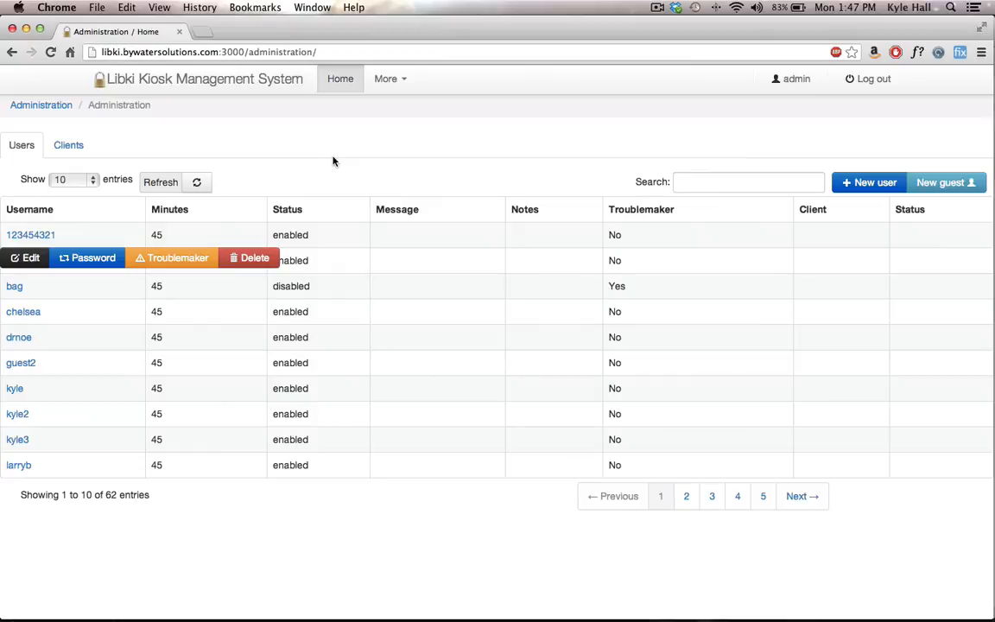
# Step: Check the public reservation page in Firefox and the kiosk timer in VirtualBox, and switch back to Chrome
pyautogui.press('super+Tab')
pyautogui.press('super+Tab')
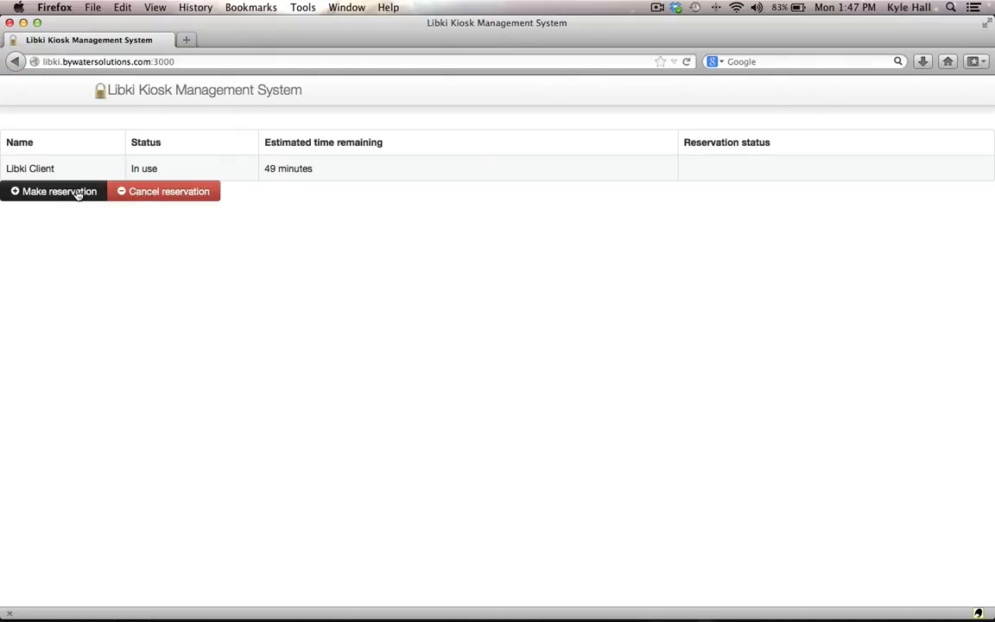
pyautogui.press('super+Tab')
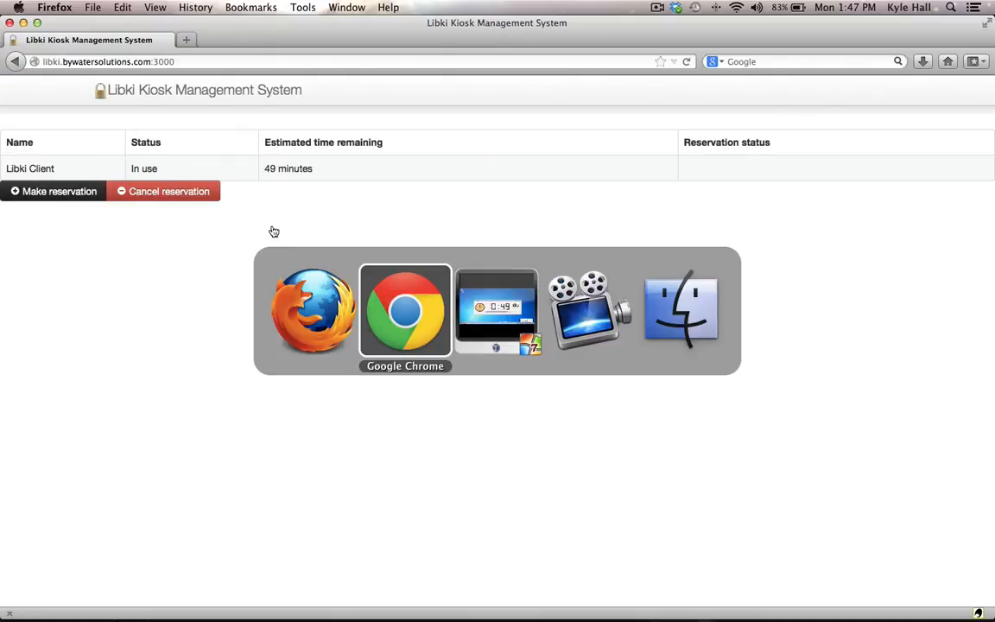
pyautogui.press('super+Tab')
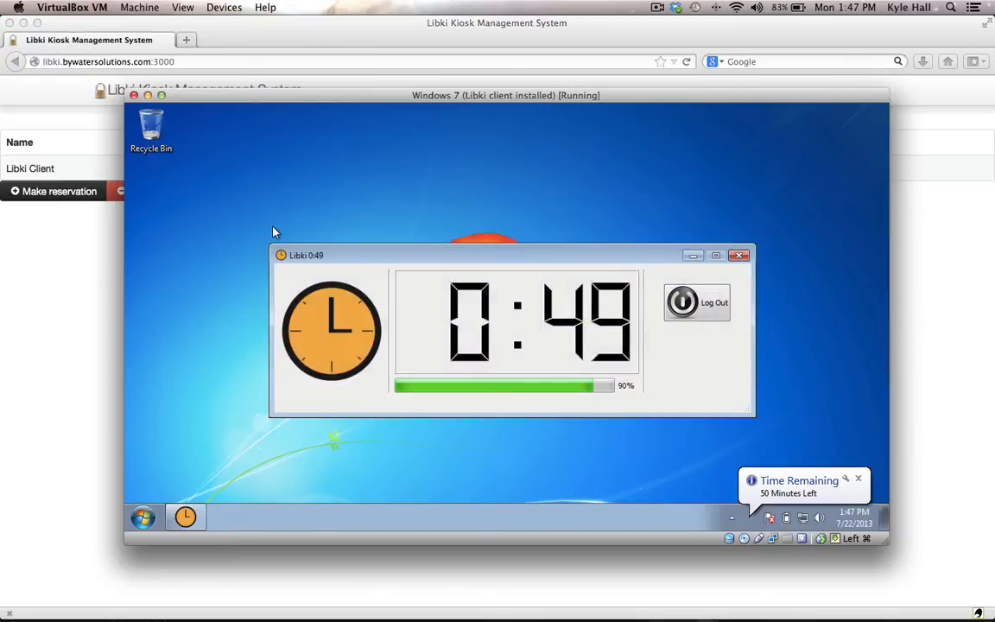
pyautogui.press('super+Tab')
pyautogui.press('super+Tab')
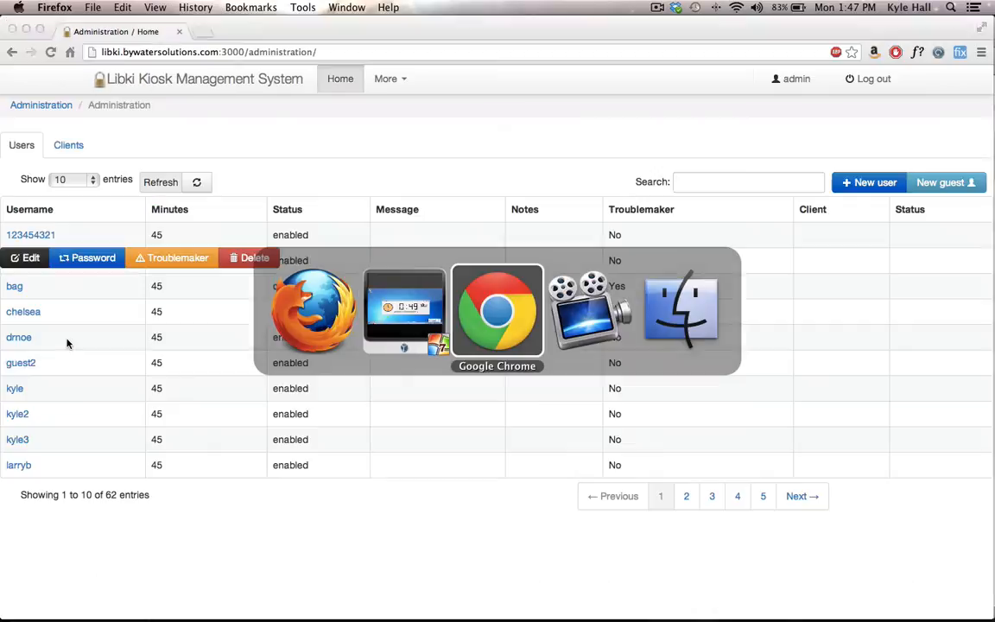
# Step: Create another guest user, dismiss the generated login details, and switch to the public reservation page in Firefox
pyautogui.click(927, 186)
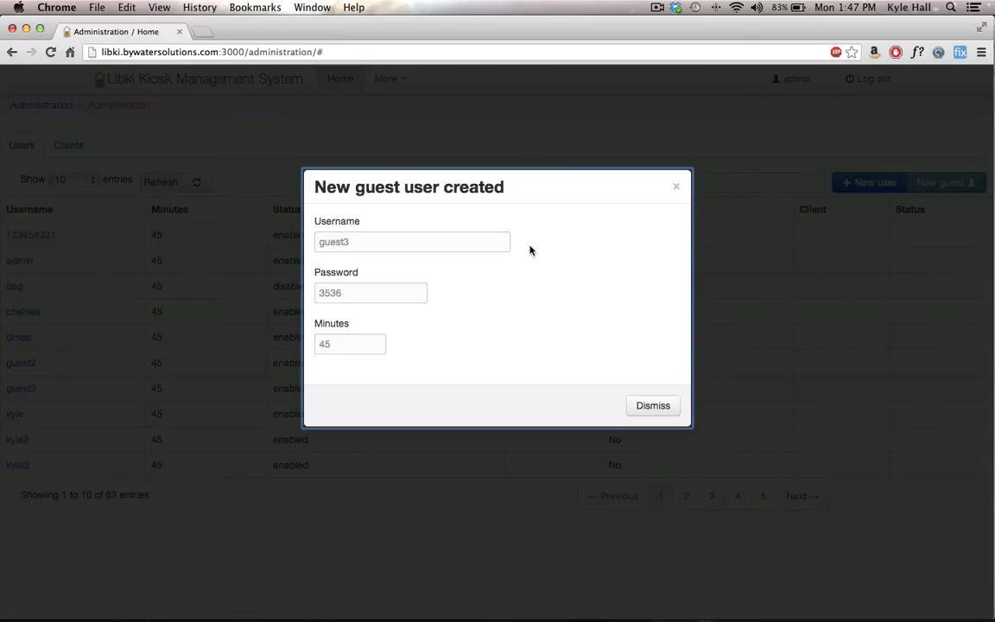
pyautogui.click(675, 187)
pyautogui.press('super+Tab')
pyautogui.press('super+Tab')
pyautogui.press('super+Tab')
pyautogui.press('super+Tab')
pyautogui.press('super+Tab')
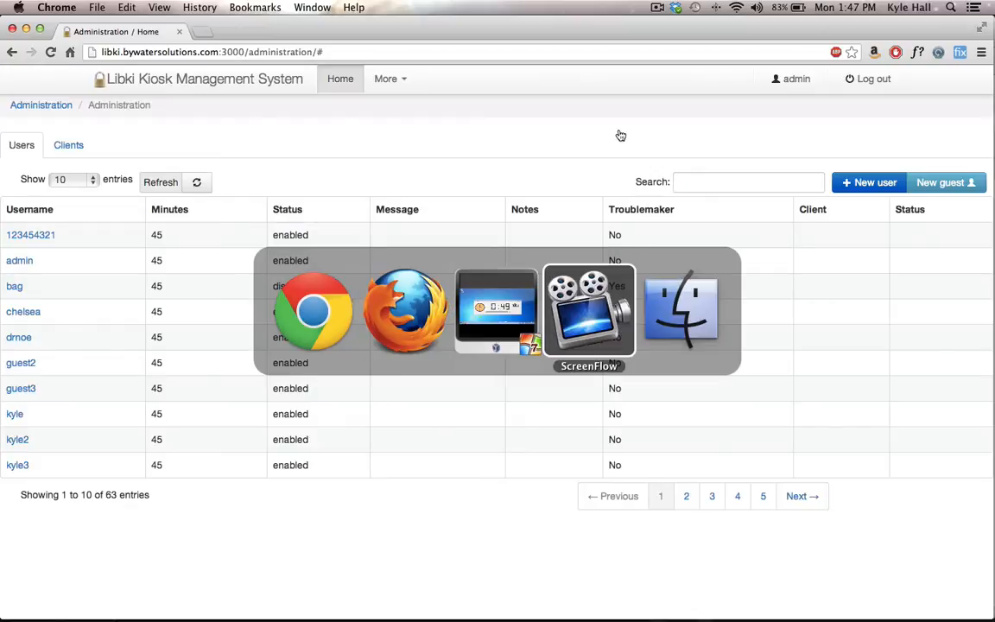
pyautogui.press('super+Tab')
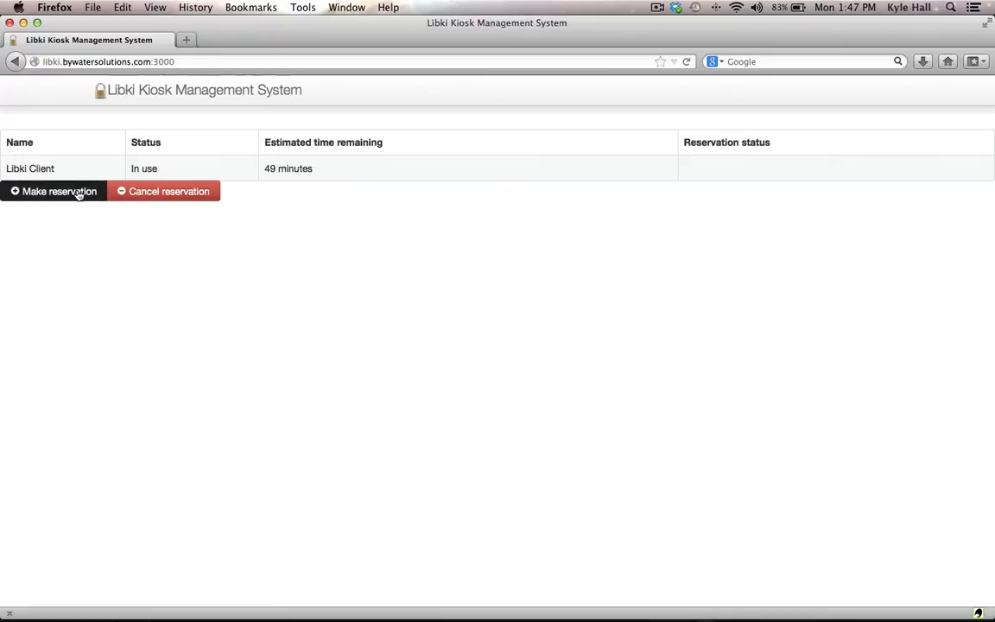
# Step: Make a reservation for Libki Client with the username guest3 and the guest account's password
pyautogui.click(78, 192)
pyautogui.write('guest')
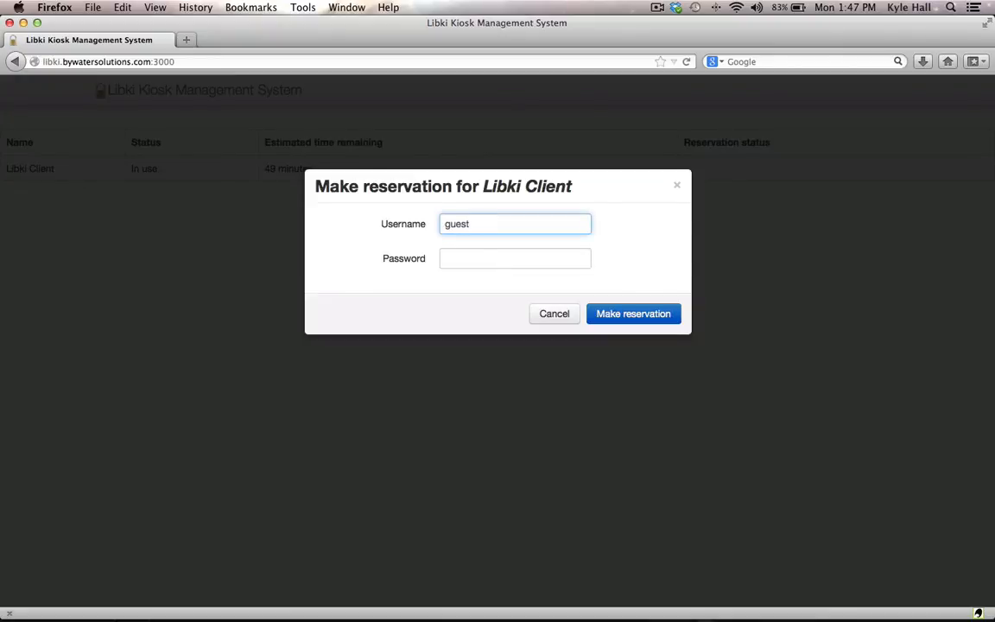
pyautogui.write('3')
pyautogui.press('Tab')
pyautogui.write('gues')
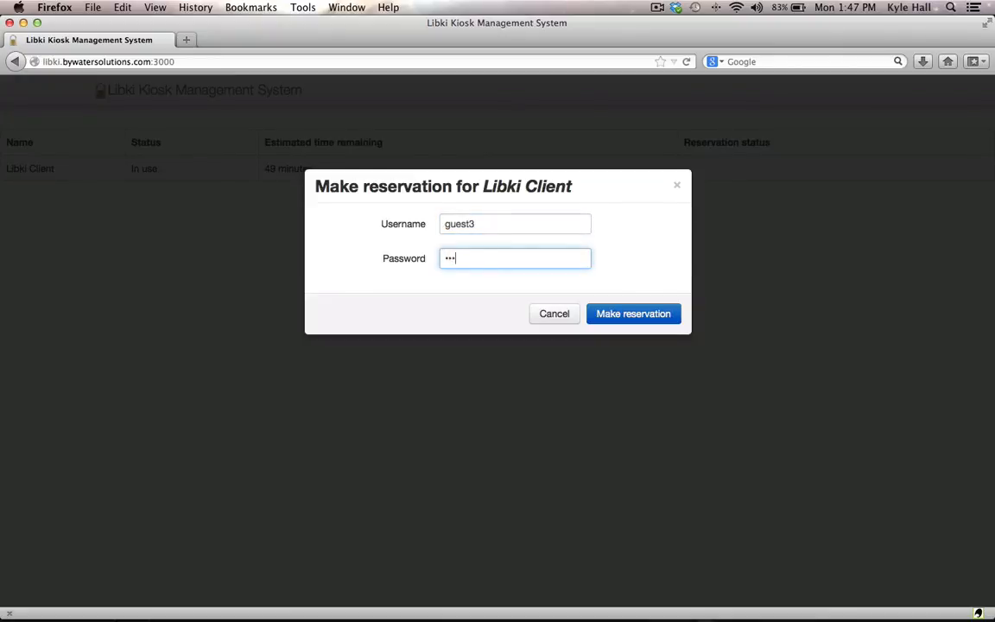
pyautogui.click(629, 325)
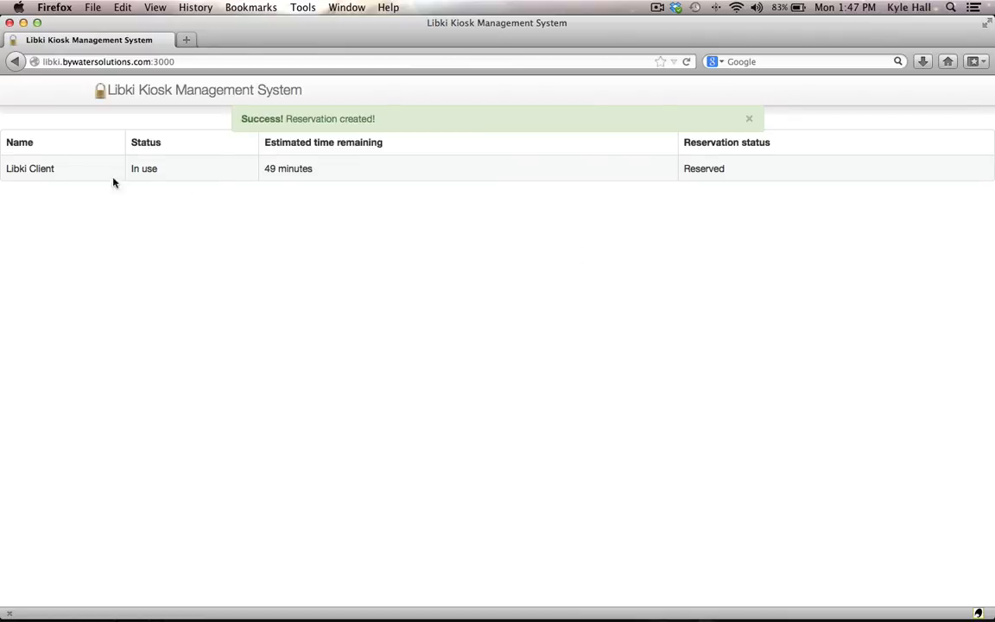
# Step: Show the cancellation form for the Libki Client reservation and close it without cancelling the reservation
pyautogui.moveTo(59, 170)
pyautogui.click(146, 192)
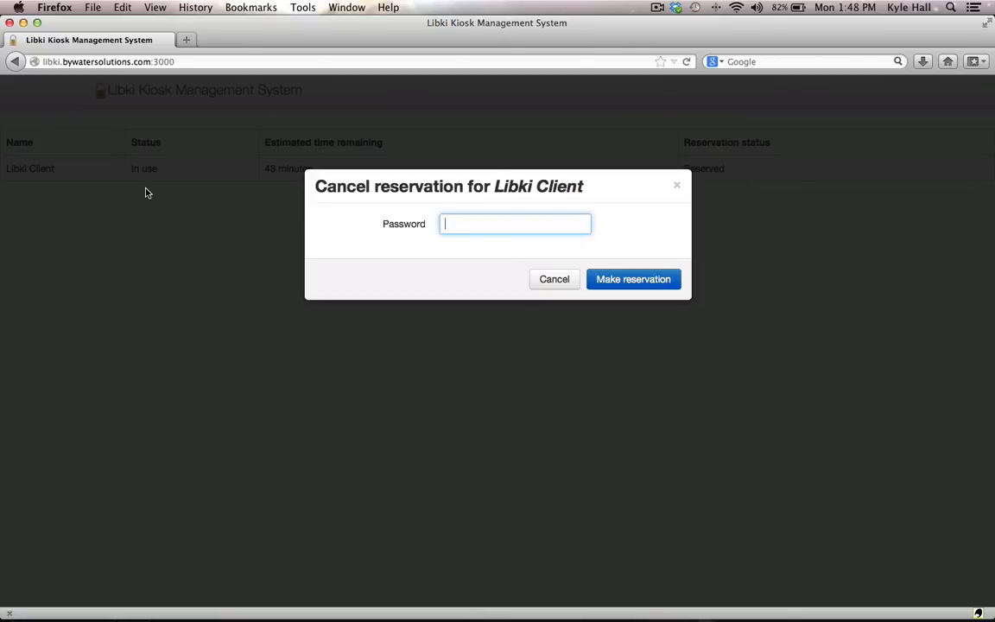
pyautogui.click(555, 279)
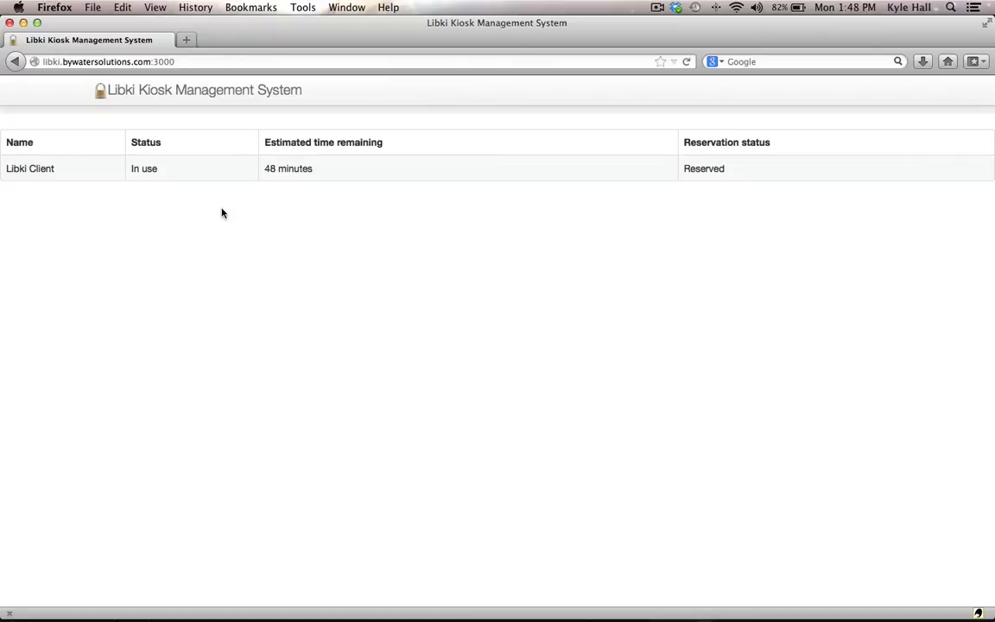
# Step: Switch to the Windows 7 kiosk in VirtualBox and log out of the current Libki session
pyautogui.press('super+Tab')
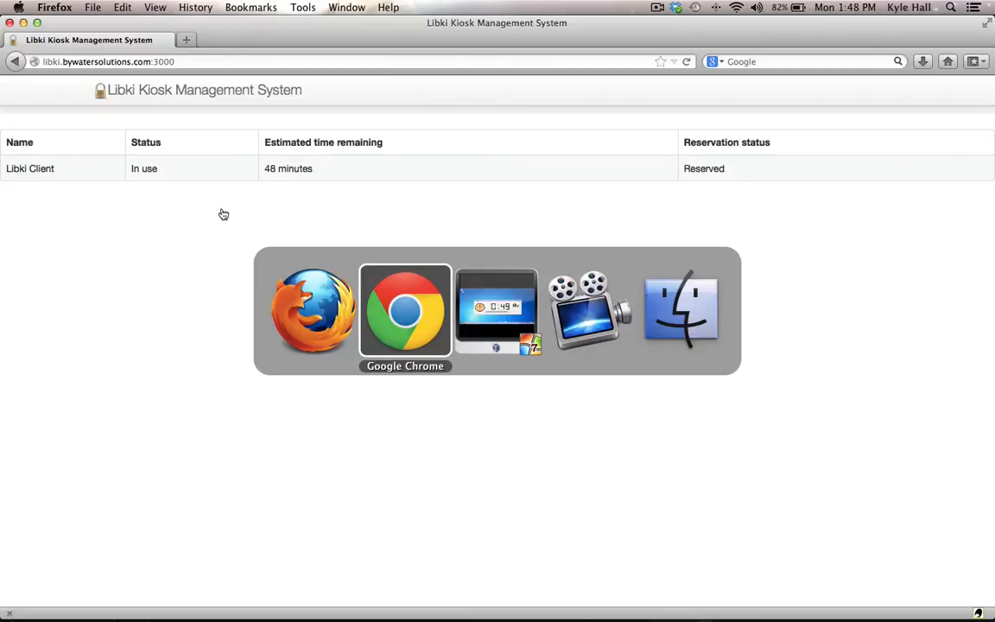
pyautogui.press('super+Tab')
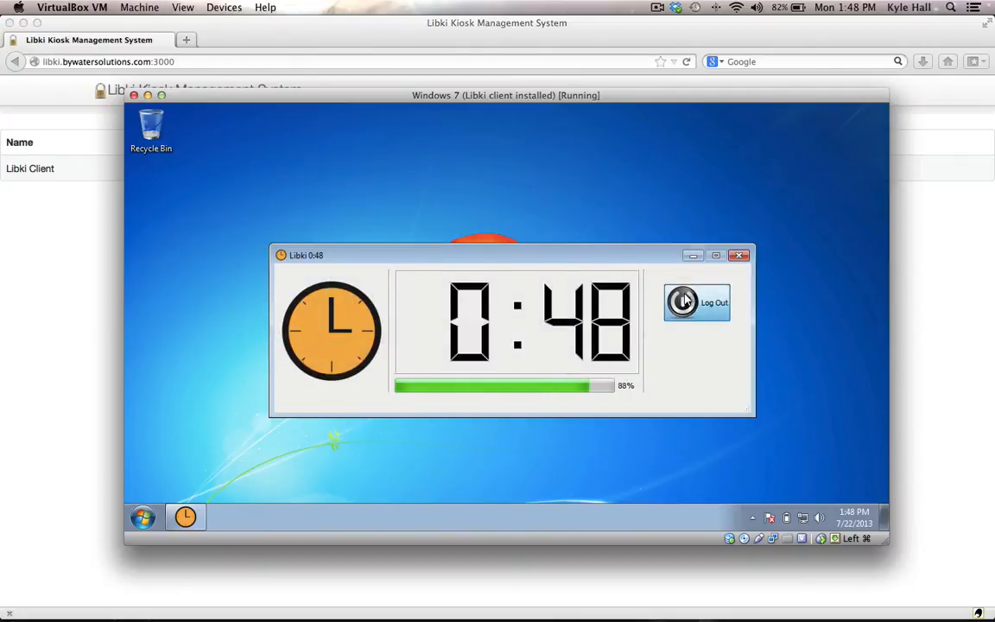
pyautogui.click(685, 299)
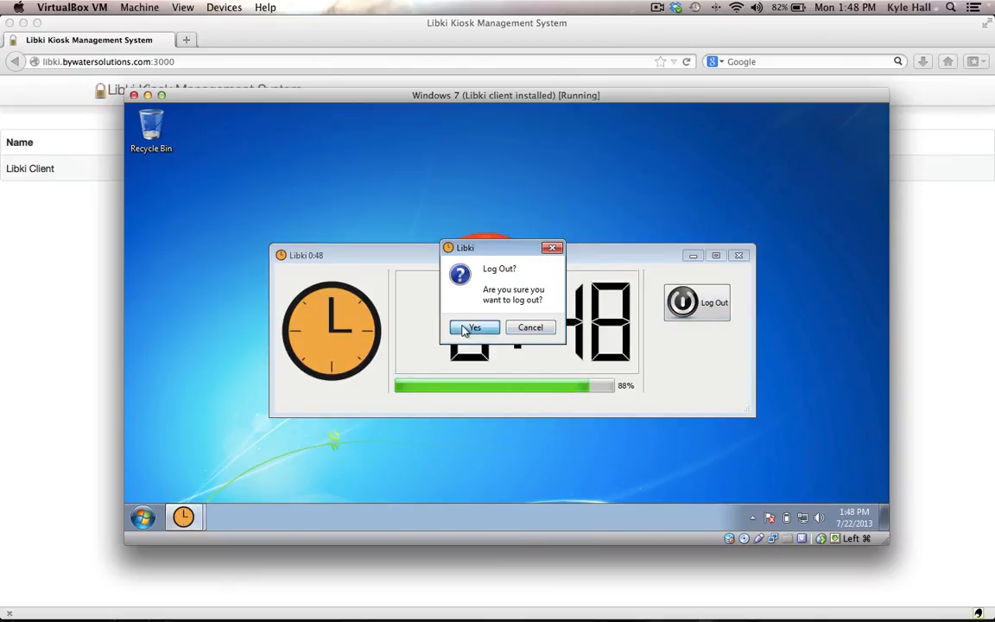
pyautogui.click(470, 327)
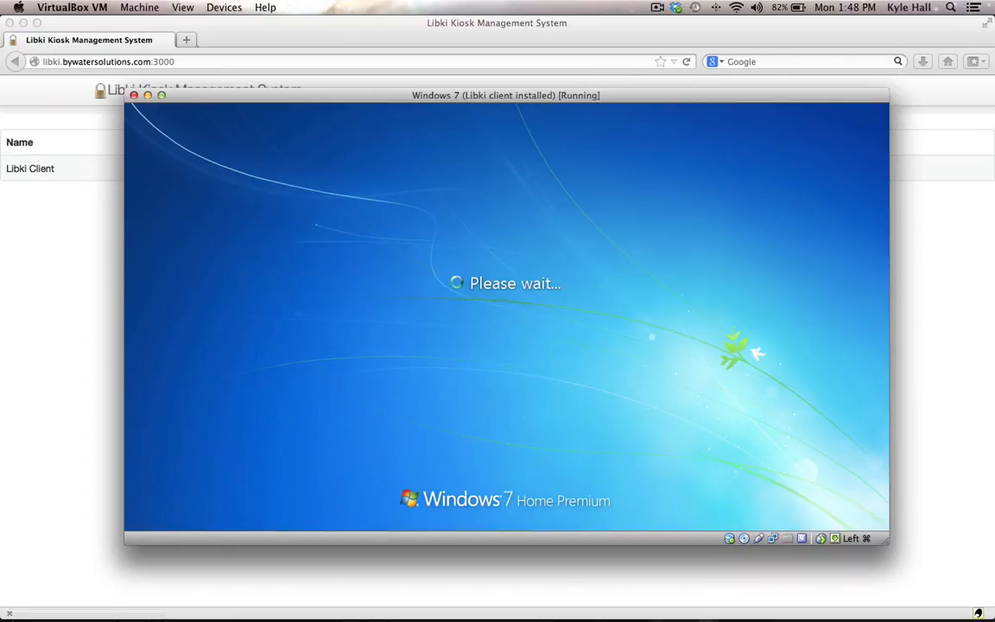
pyautogui.click(508, 368)
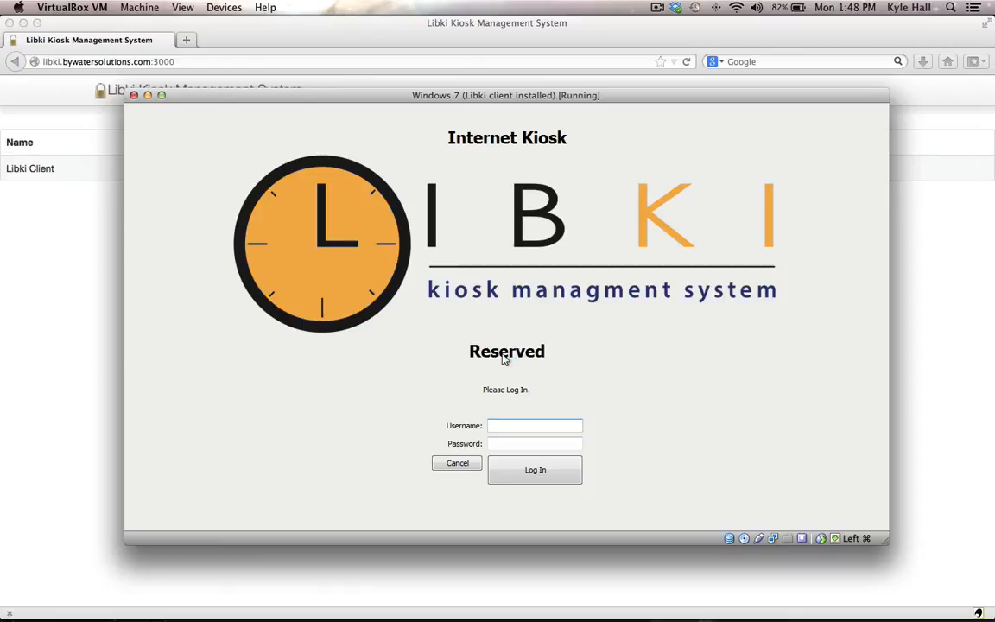
pyautogui.write('guest3')
# Step: Log in to the reserved kiosk as guest3 with the guest account's password
pyautogui.press('Tab')
pyautogui.write('guest')
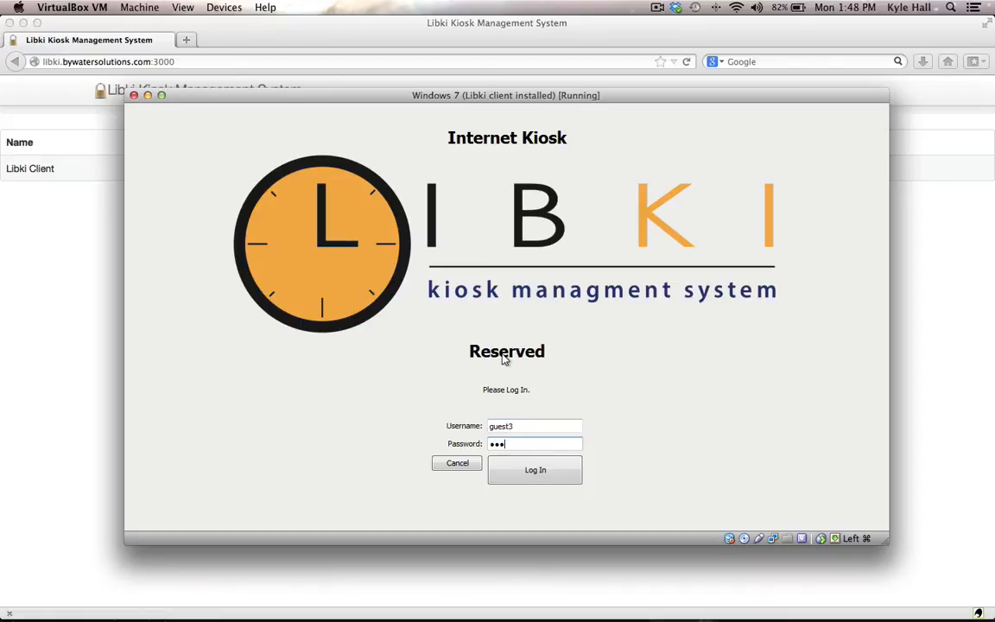
pyautogui.click(536, 473)
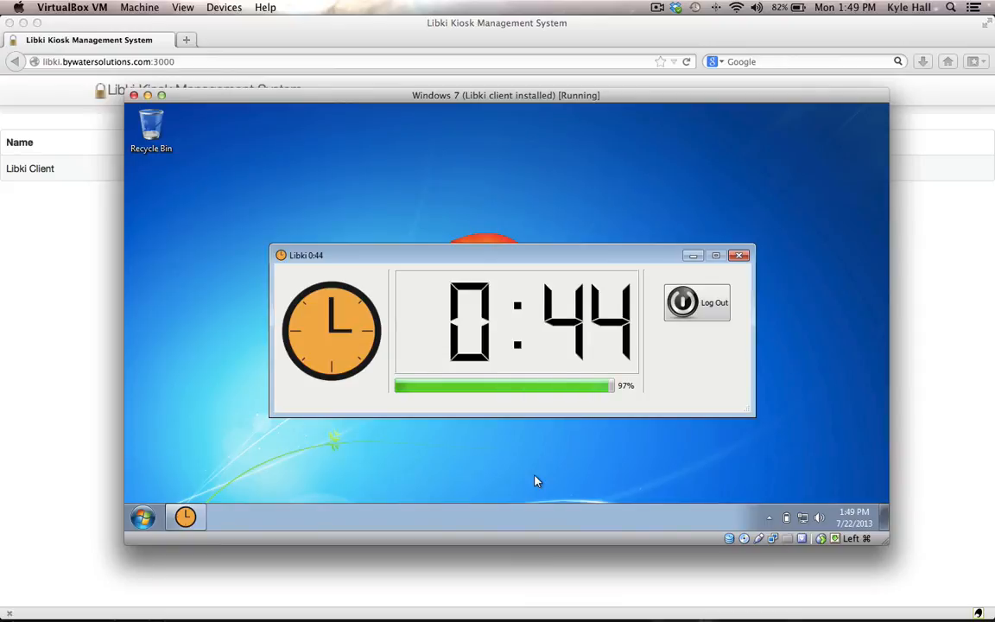
# Step: Switch to Firefox and check the Libki Client's status on the public reservation page
pyautogui.press('super+Tab')
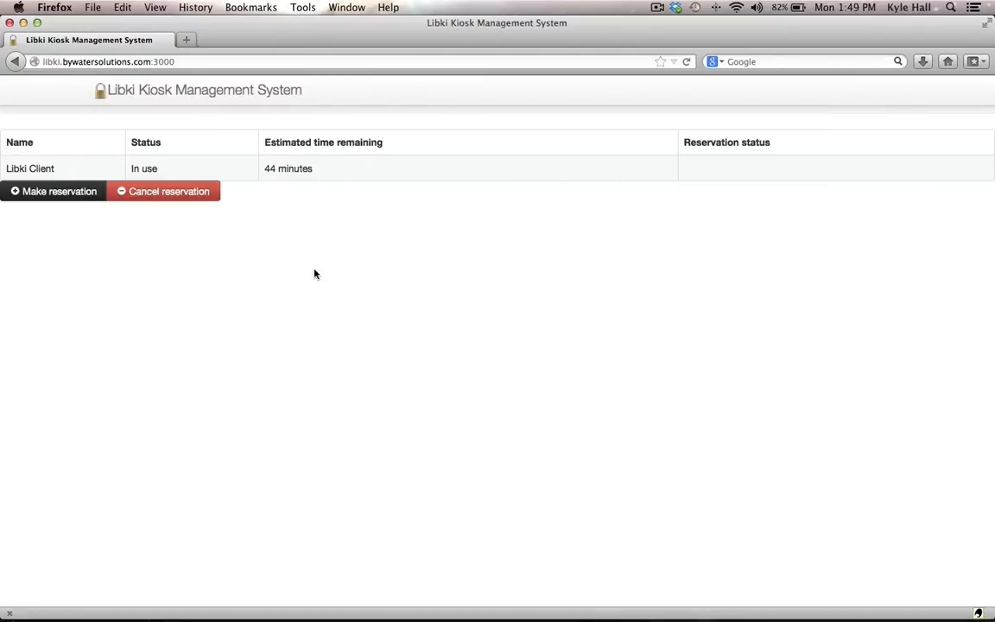
pyautogui.press('super+Tab')
pyautogui.press('super+Tab')
pyautogui.press('super+Tab')
pyautogui.press('super+Tab')
pyautogui.press('super+Tab')
pyautogui.press('super+Tab')
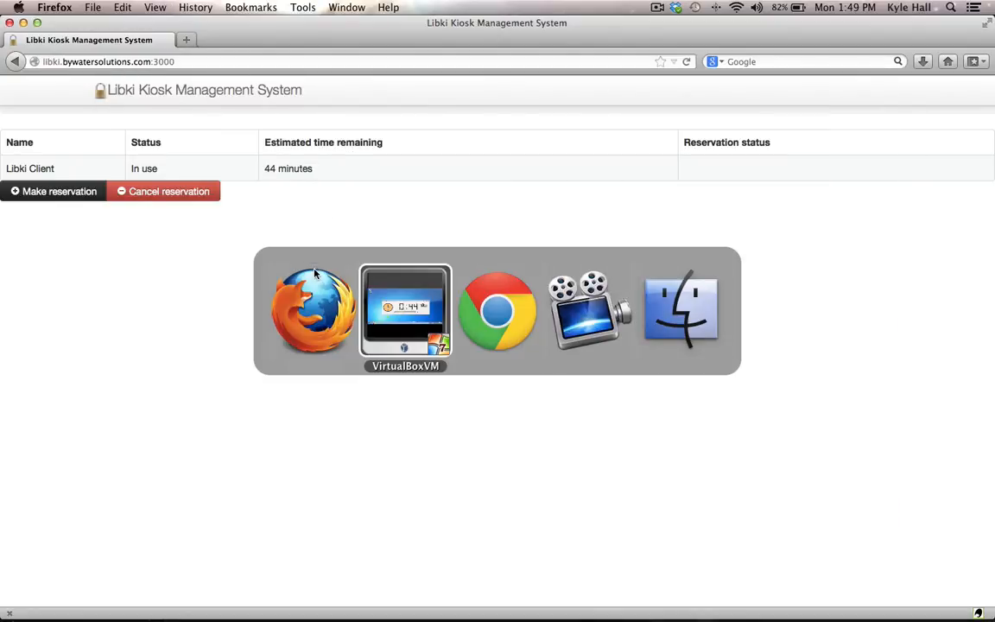